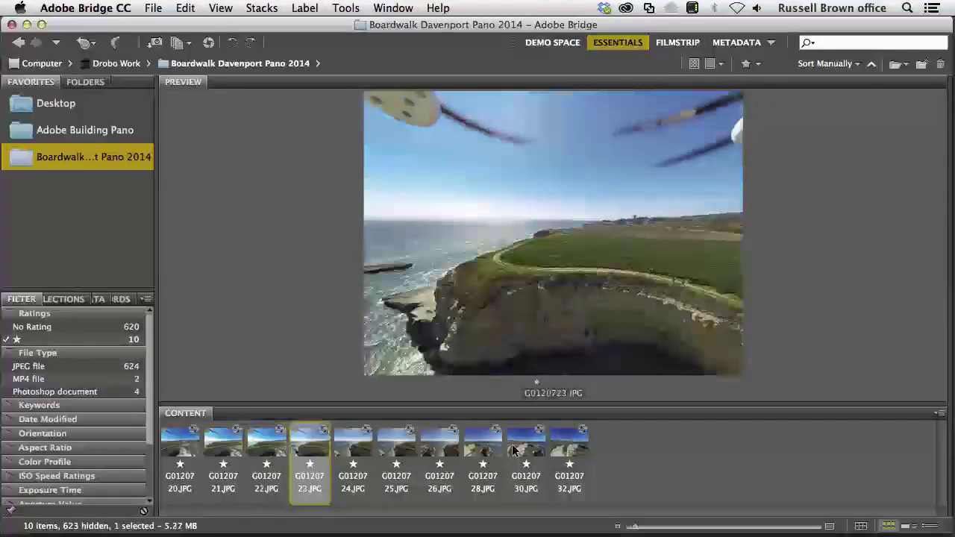
- Preview the starred aerial frames in Bridge through G0120732, then return to Horizon Correction.psd in Photoshop
key(Right)
key(Right)
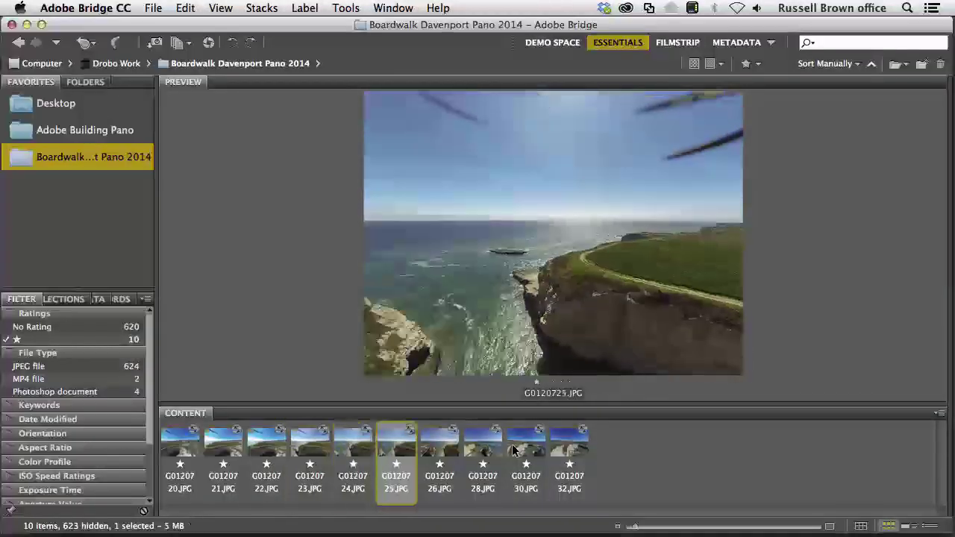
key(Right)
key(Right)
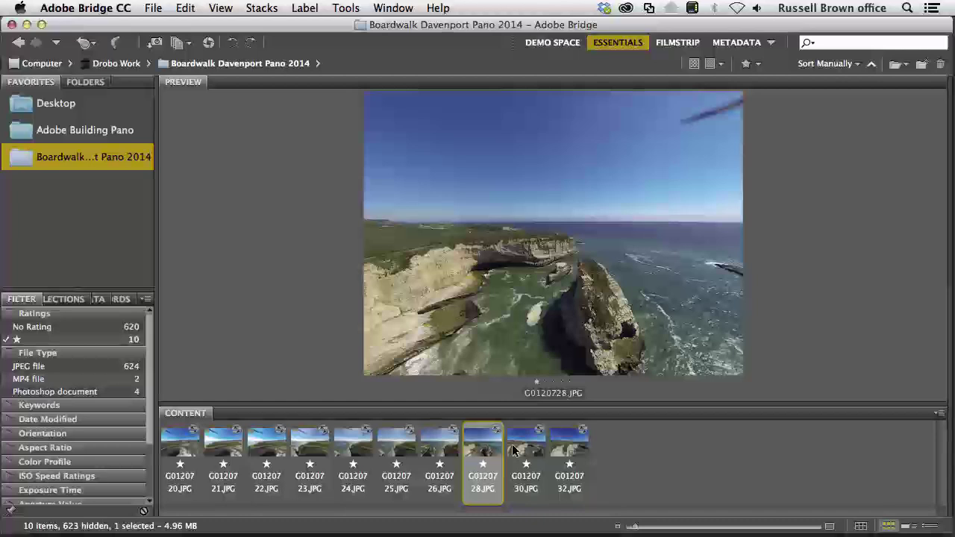
key(Right)
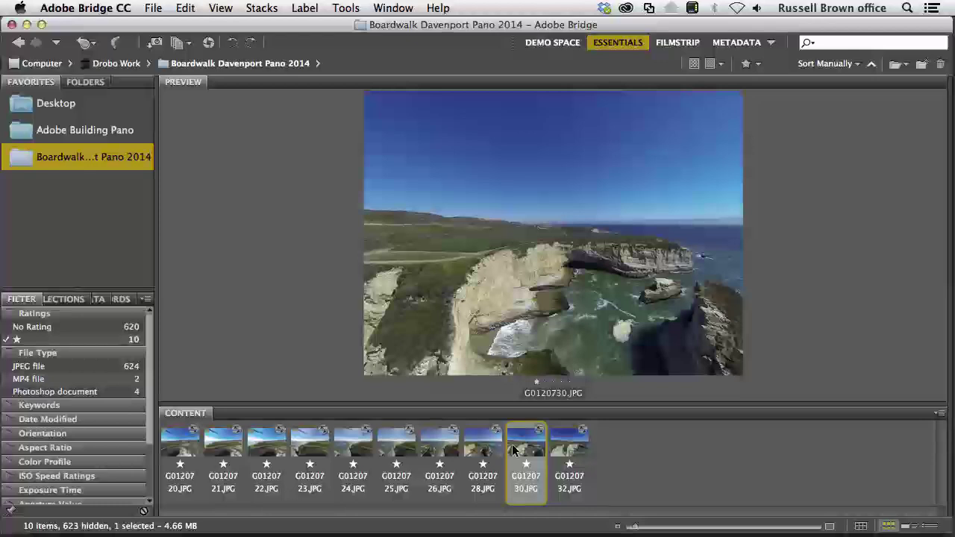
key(Right)
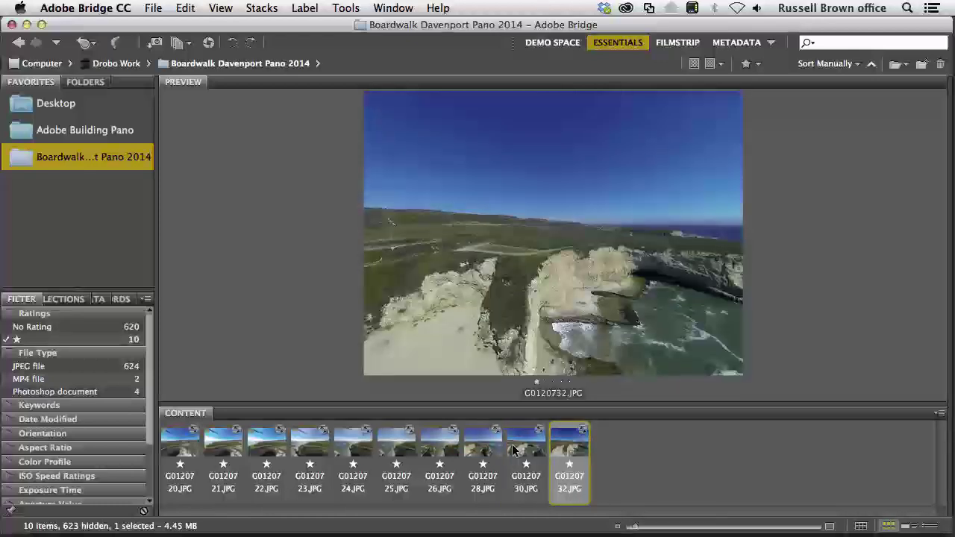
key(super+Tab)
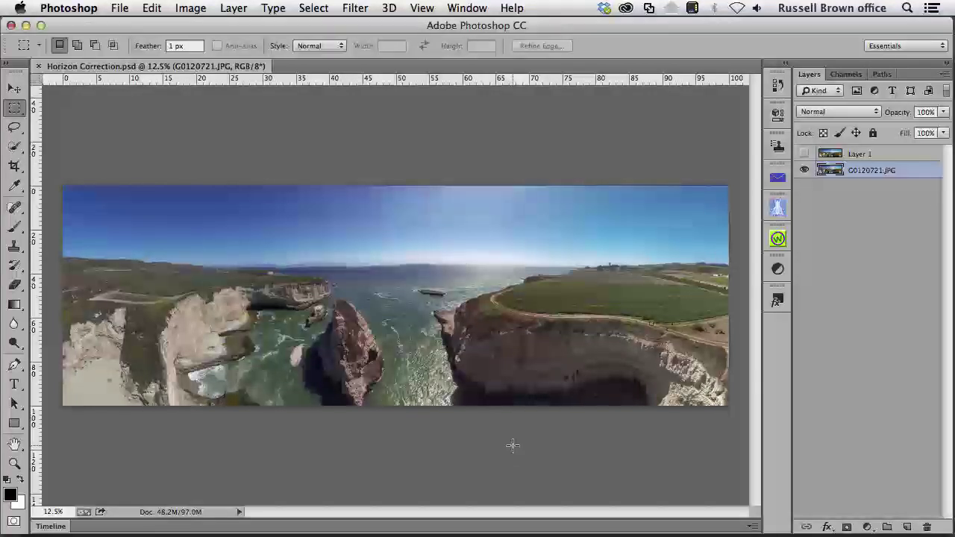
- Zoom the panorama canvas in with Cmd+Plus for a closer view of the curved horizon
key(super+equal)
key(super+equal)
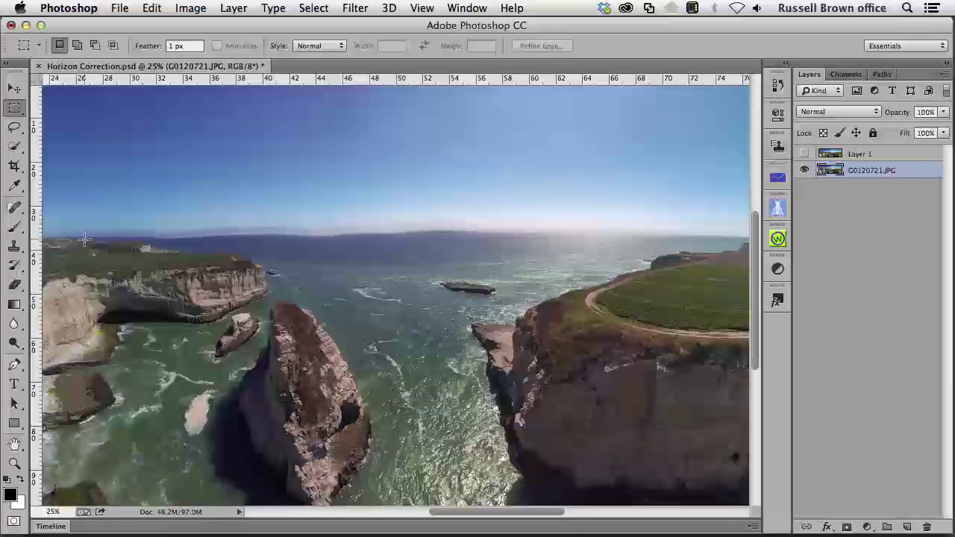
- Draw a rectangular marquee over the sky band, repositioning it so it ends at the curved horizon
drag(96, 237, 562, 213)
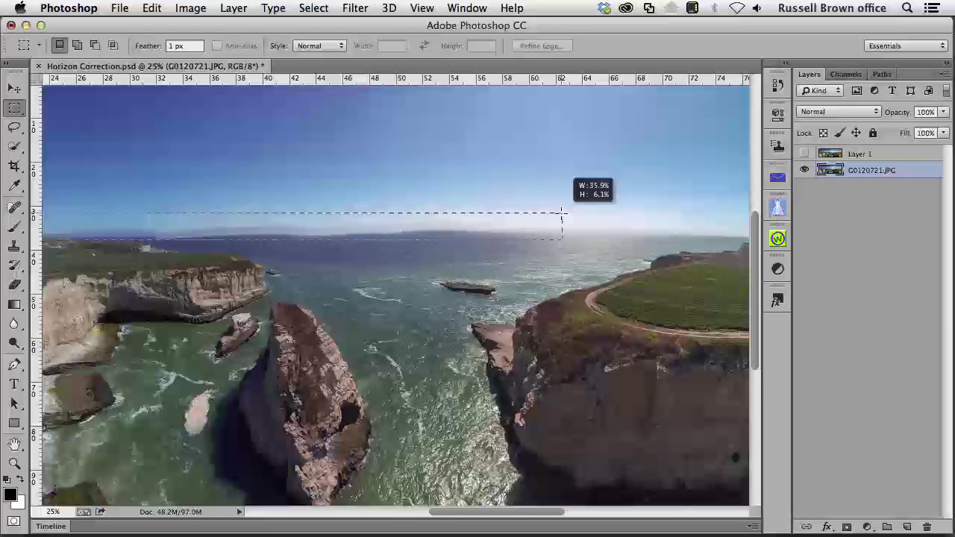
key(space)
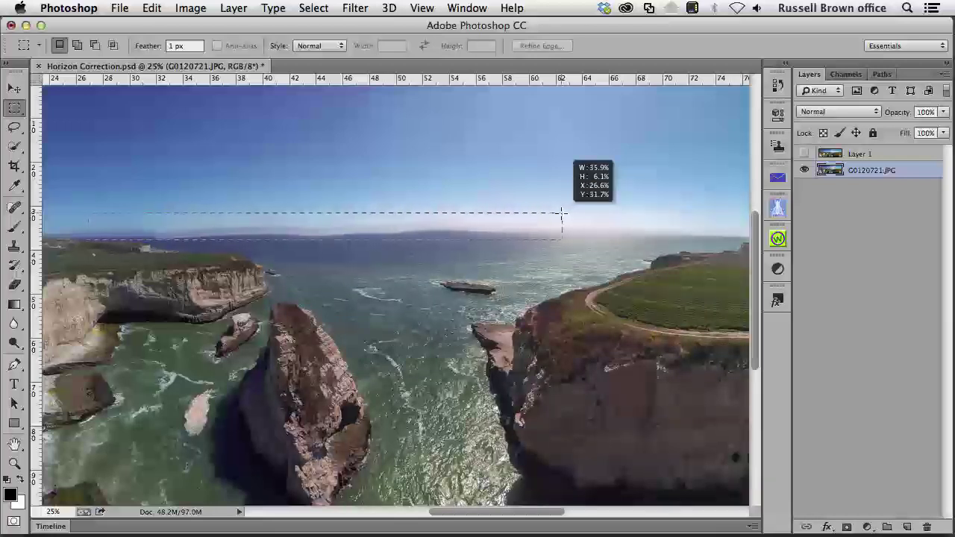
drag(562, 213, 688, 90)
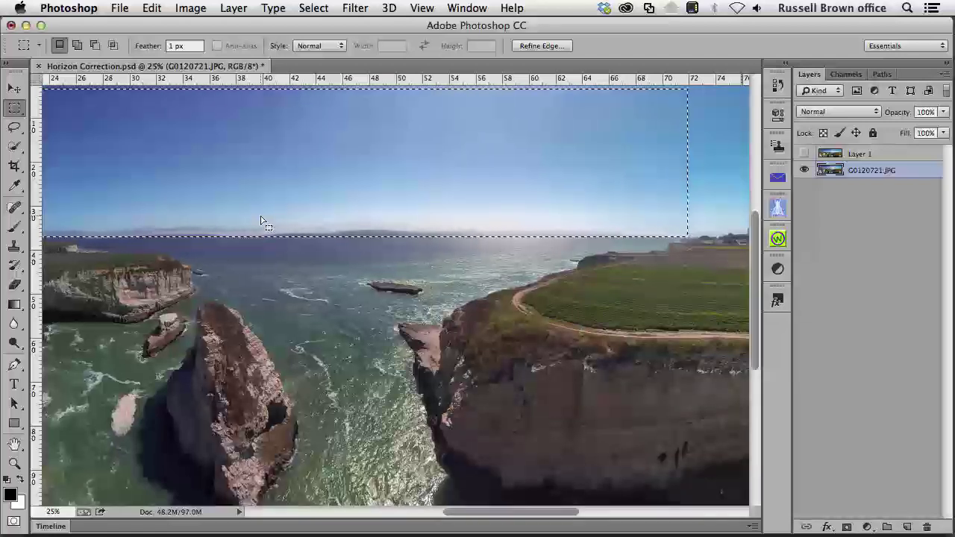
- Open Liquify on the selected sky and raise the Forward Warp brush size to 400
click(354, 7)
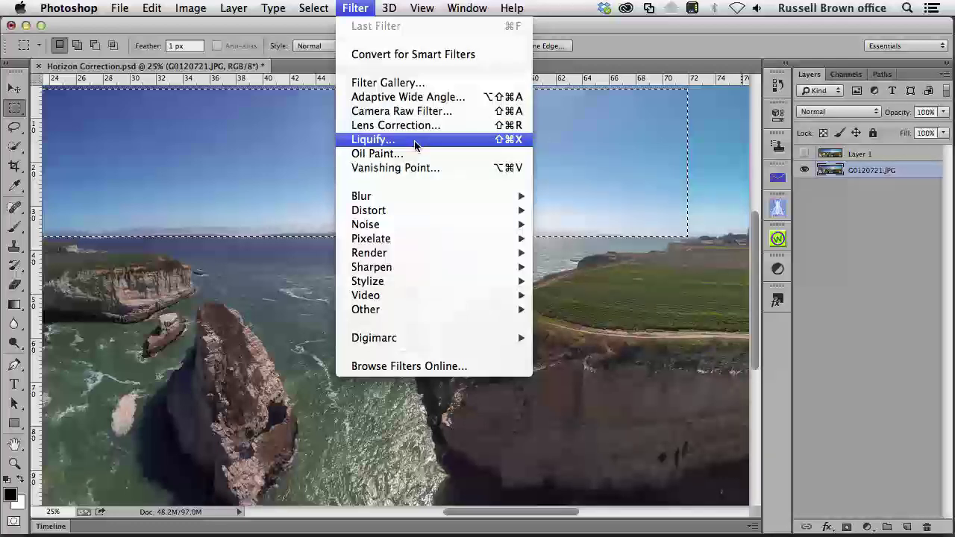
click(387, 139)
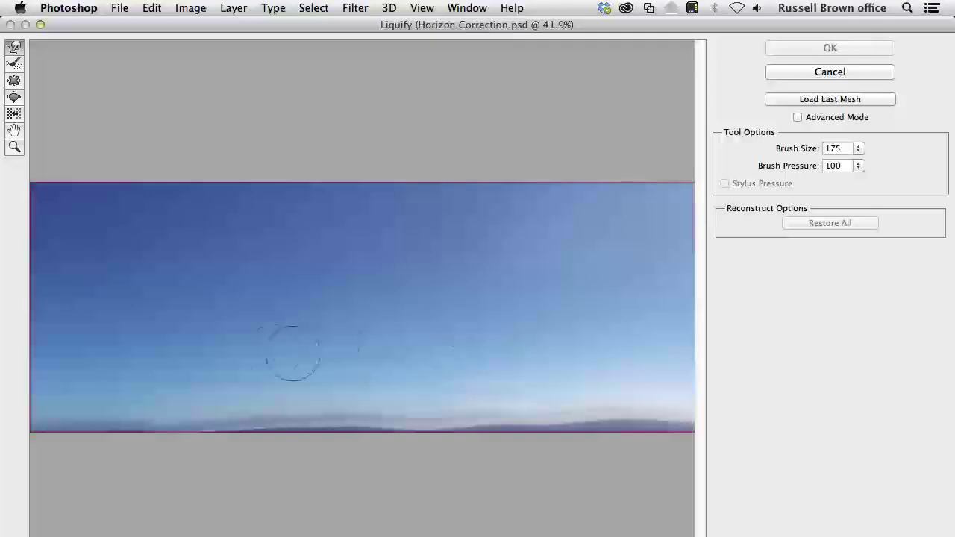
key(bracketright)
key(bracketright)
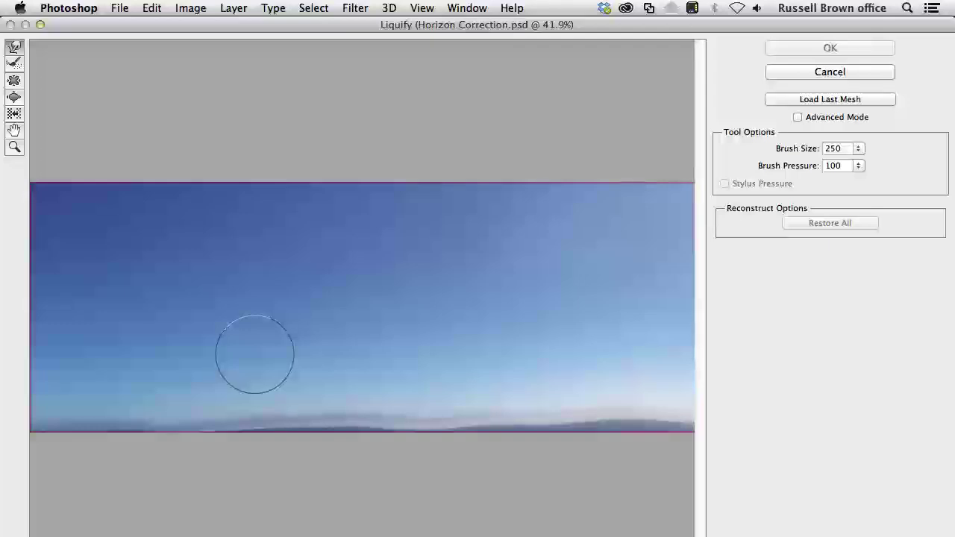
key(bracketright)
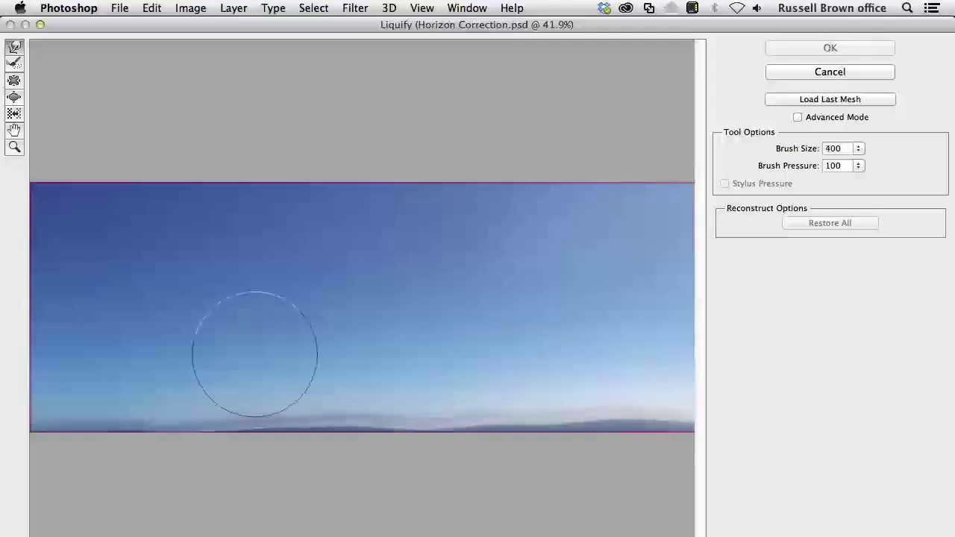
key(bracketright)
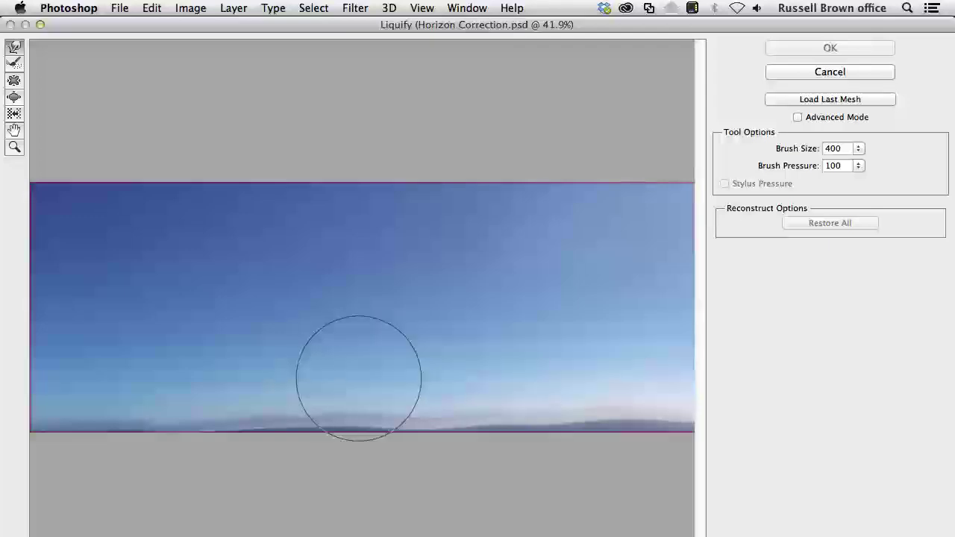
- Forward Warp the sky's lower edge along its length, flattening the dark bump, until the horizon is level
drag(358, 377, 332, 373)
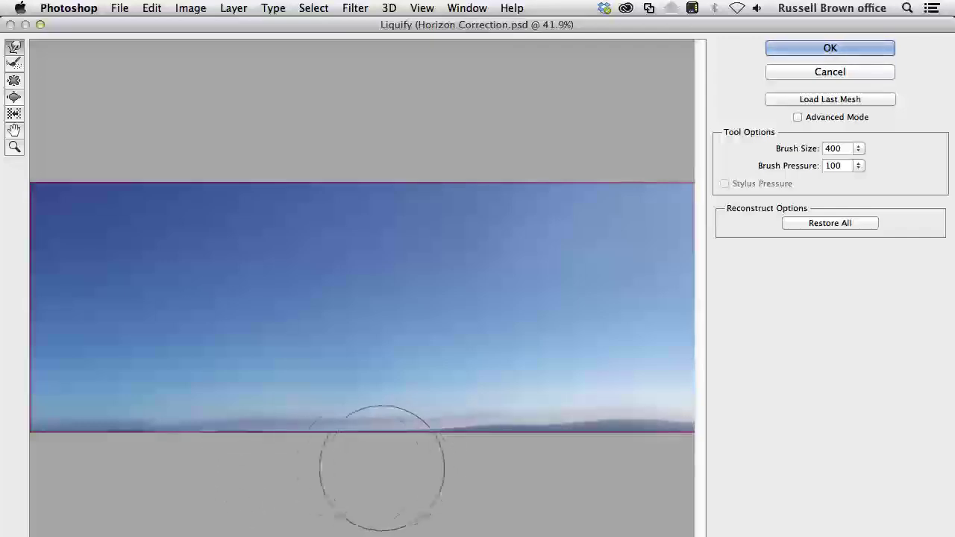
mouse_move(382, 467)
mouse_down()
mouse_move(186, 449)
mouse_move(106, 455)
mouse_up()
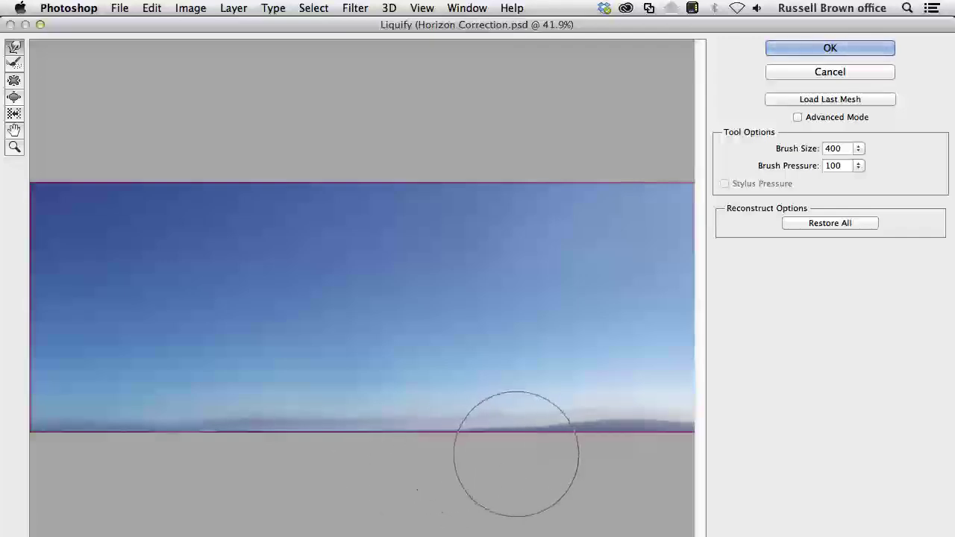
mouse_move(517, 454)
mouse_down()
mouse_move(500, 458)
mouse_move(590, 441)
mouse_move(592, 452)
mouse_move(631, 454)
mouse_move(368, 443)
mouse_up()
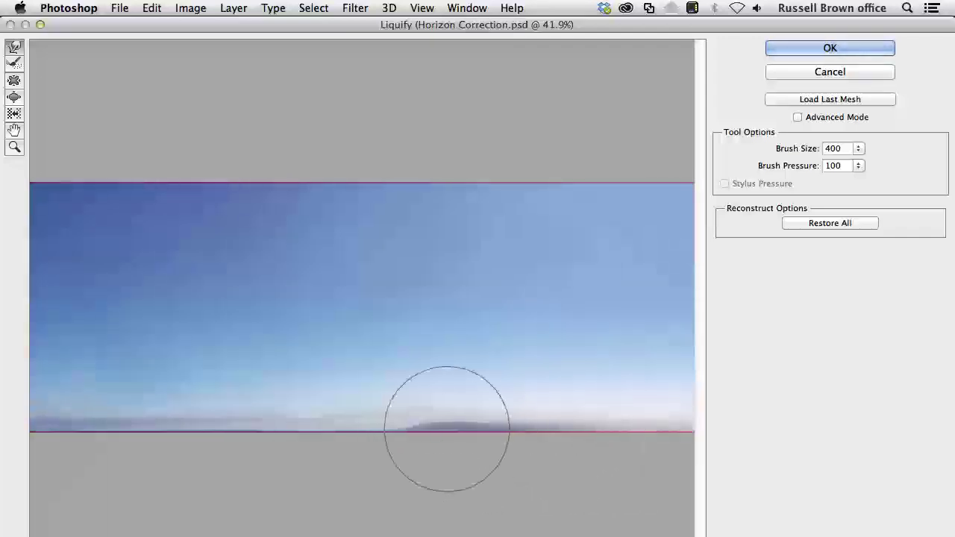
mouse_move(445, 430)
mouse_down()
mouse_move(520, 441)
mouse_move(520, 449)
mouse_up()
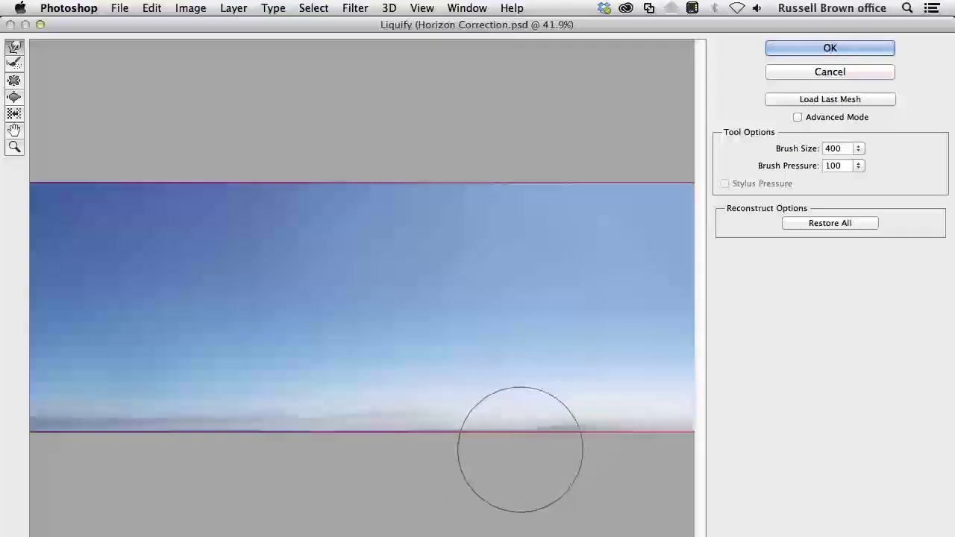
mouse_move(433, 452)
mouse_down()
mouse_move(588, 448)
mouse_move(547, 456)
mouse_move(595, 443)
mouse_move(337, 448)
mouse_up()
key(space)
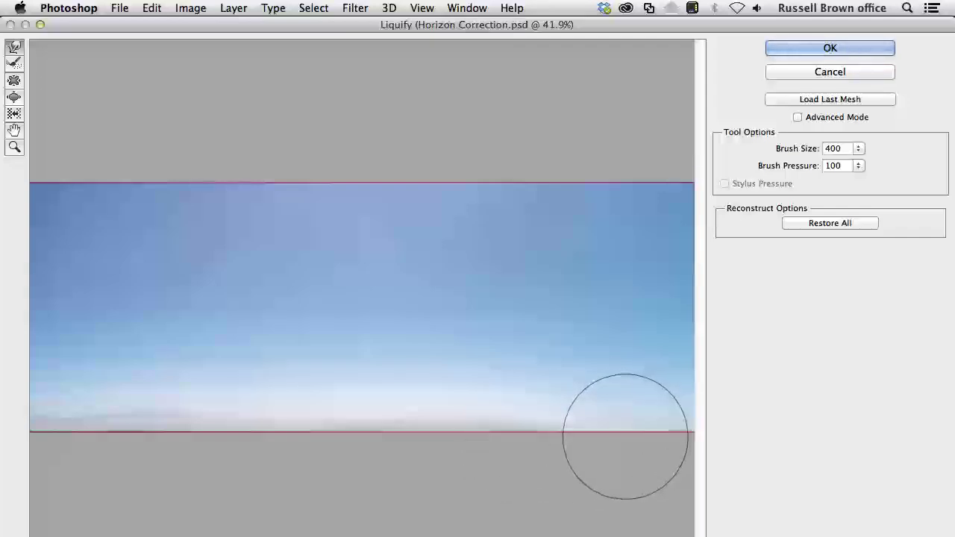
mouse_move(411, 418)
mouse_down()
mouse_move(505, 435)
mouse_move(475, 439)
mouse_move(603, 429)
mouse_up()
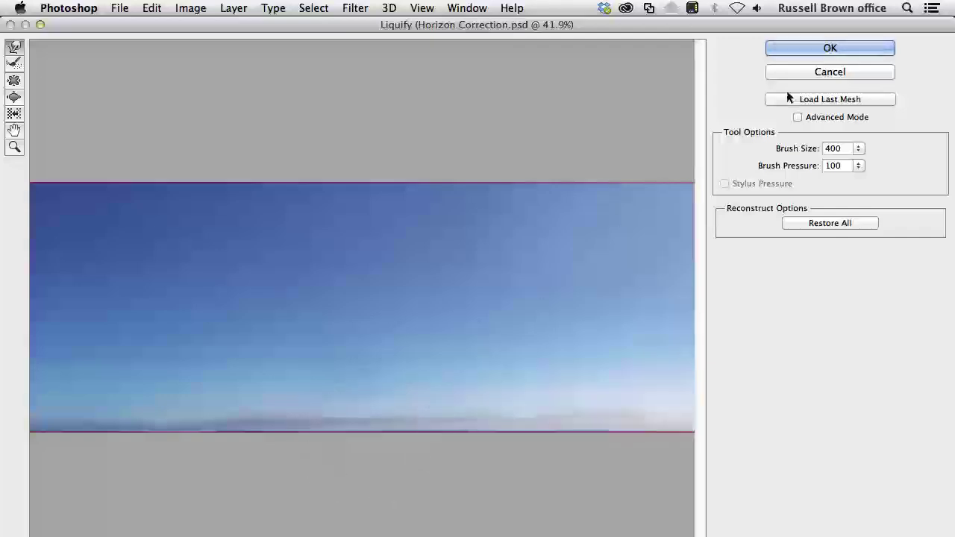
- Commit the sky warp and zoom in along the horizon to check it
click(798, 48)
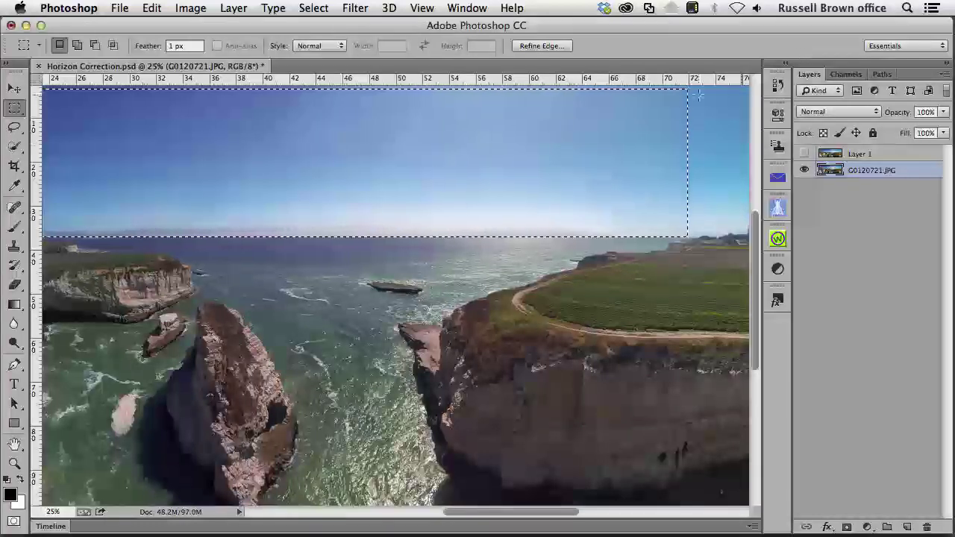
click(90, 242)
click(101, 244)
click(120, 245)
drag(119, 245, 299, 252)
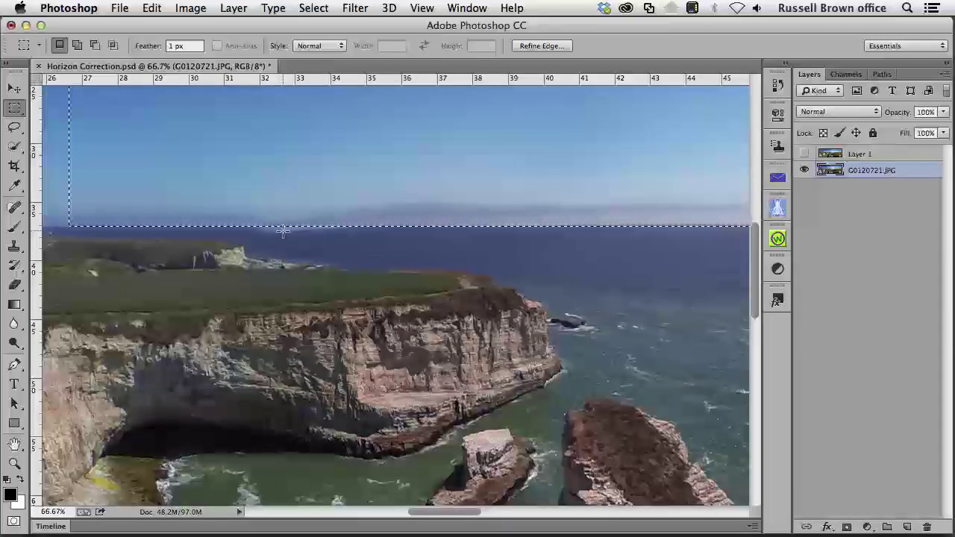
- Invert the selection to everything below the sky, ready for filtering
click(314, 7)
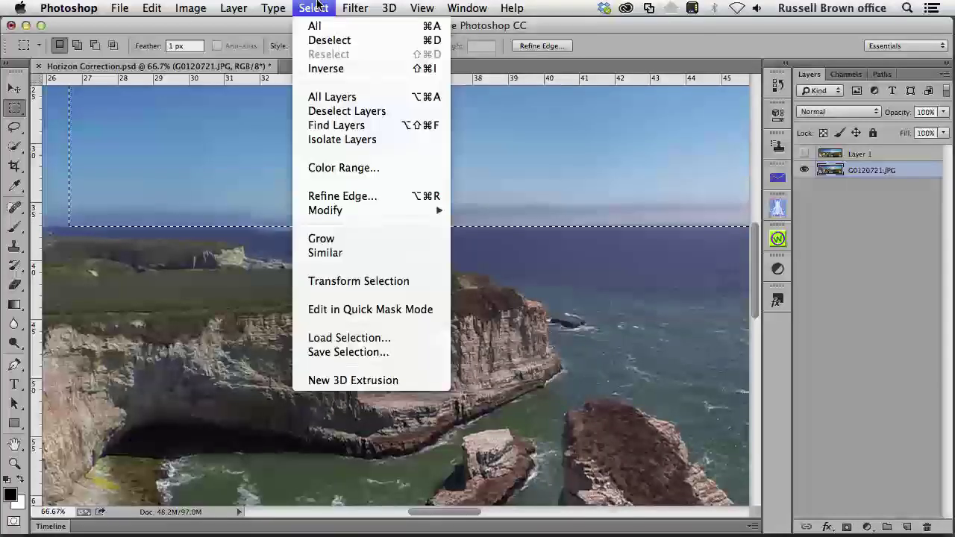
click(333, 68)
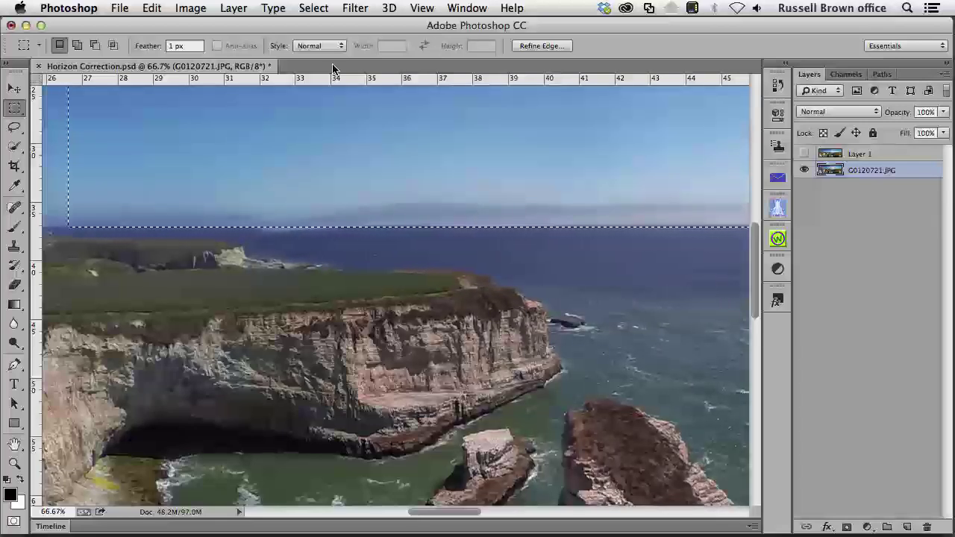
click(350, 6)
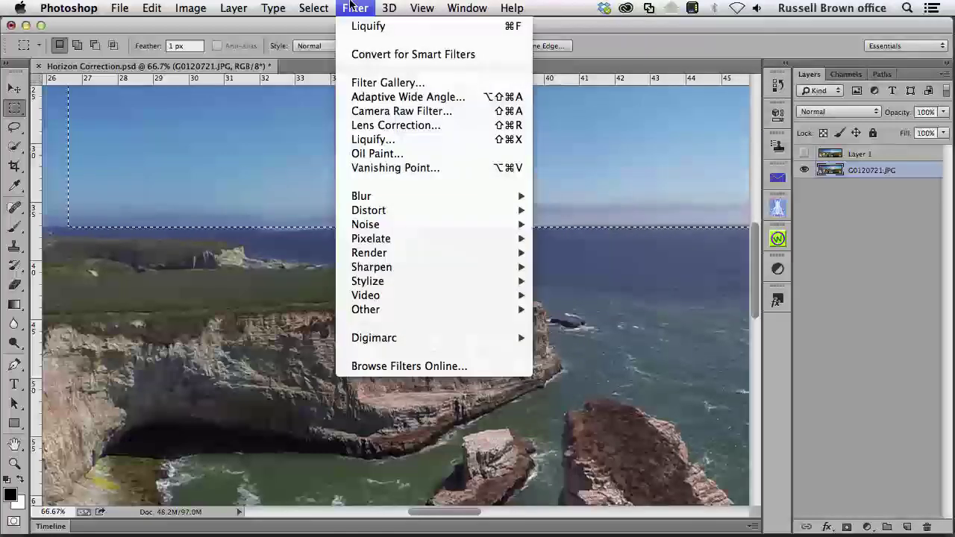
- In Liquify at 100% with a size 90 brush, push the sea horizon up to the sky edge
click(391, 142)
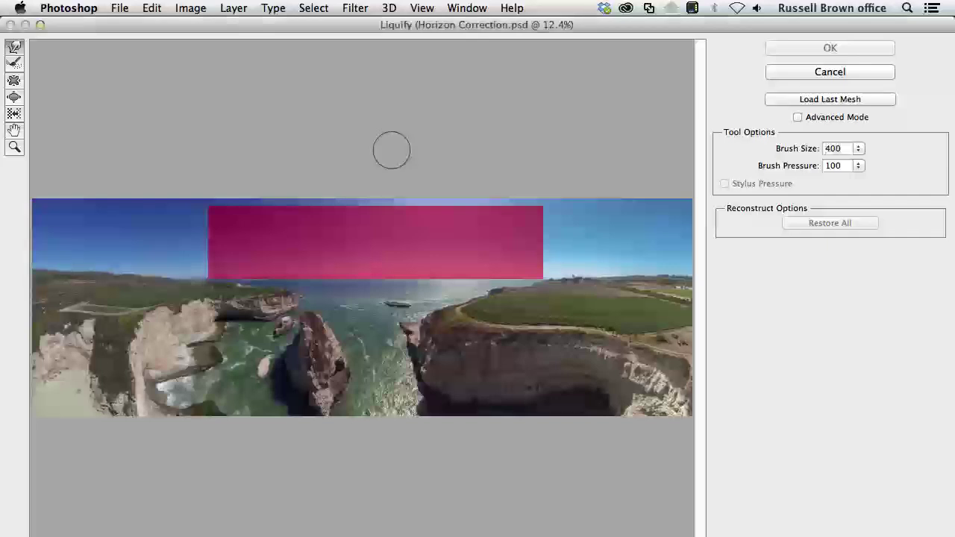
key(alt)
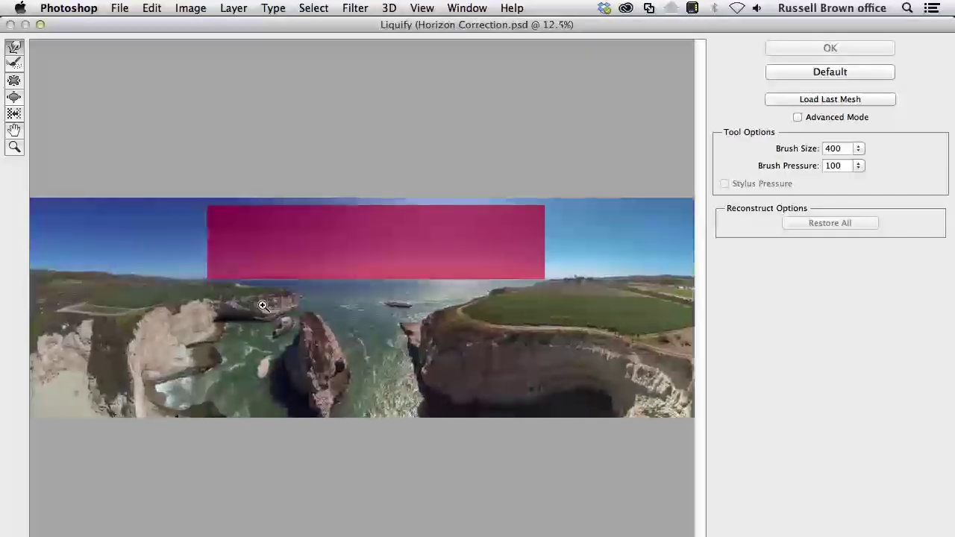
scroll(263, 302, up, 3)
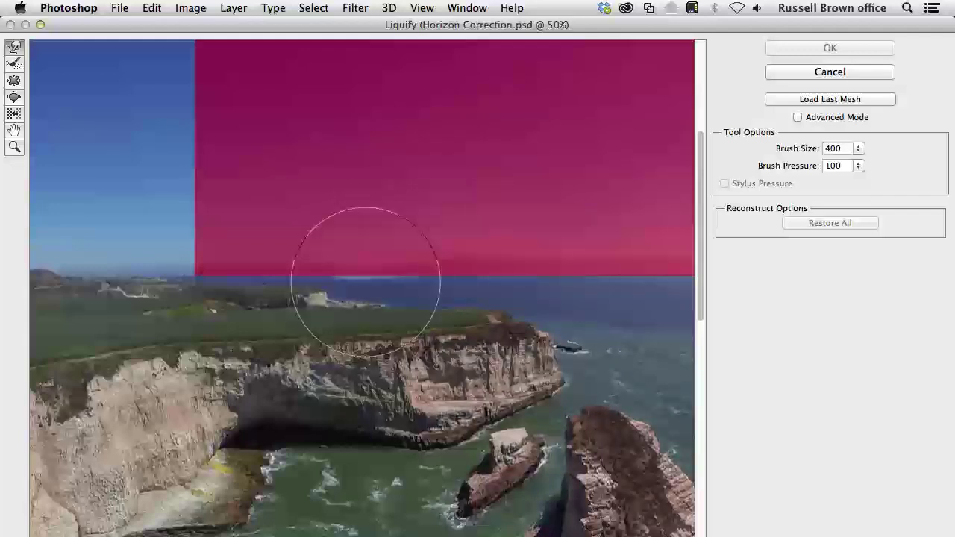
key(bracketleft)
key(bracketleft)
key(bracketleft)
key(bracketleft)
key(bracketleft)
key(bracketleft)
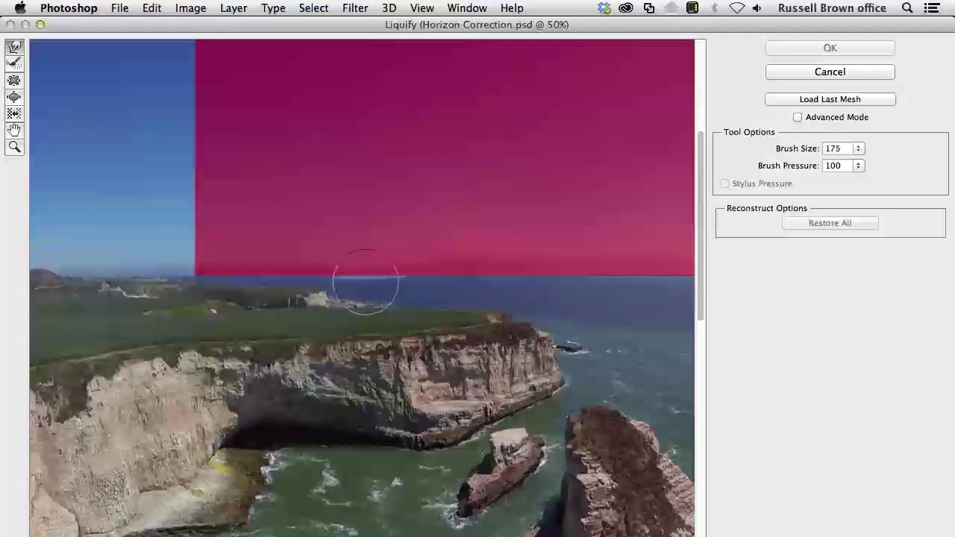
key(bracketleft)
key(bracketleft)
key(bracketleft)
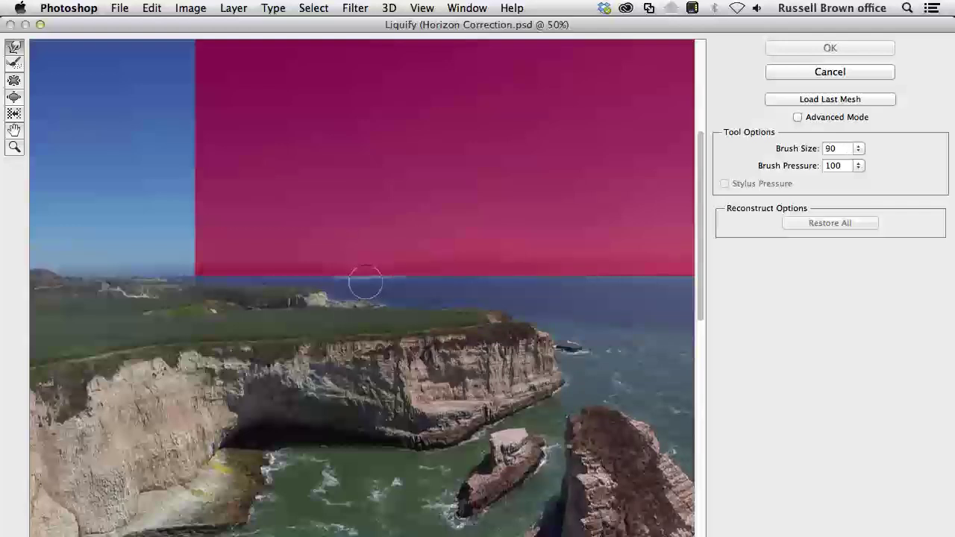
super+click(360, 283)
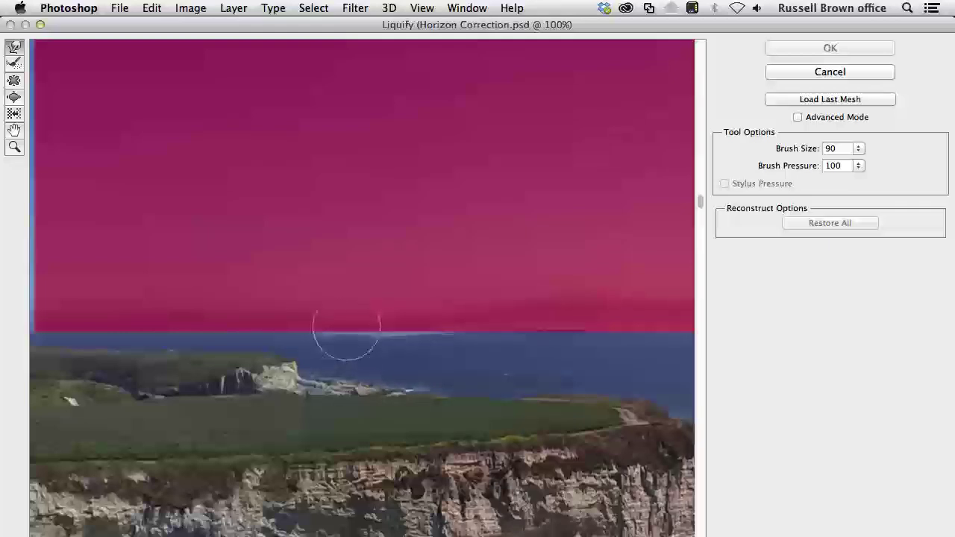
drag(346, 330, 335, 324)
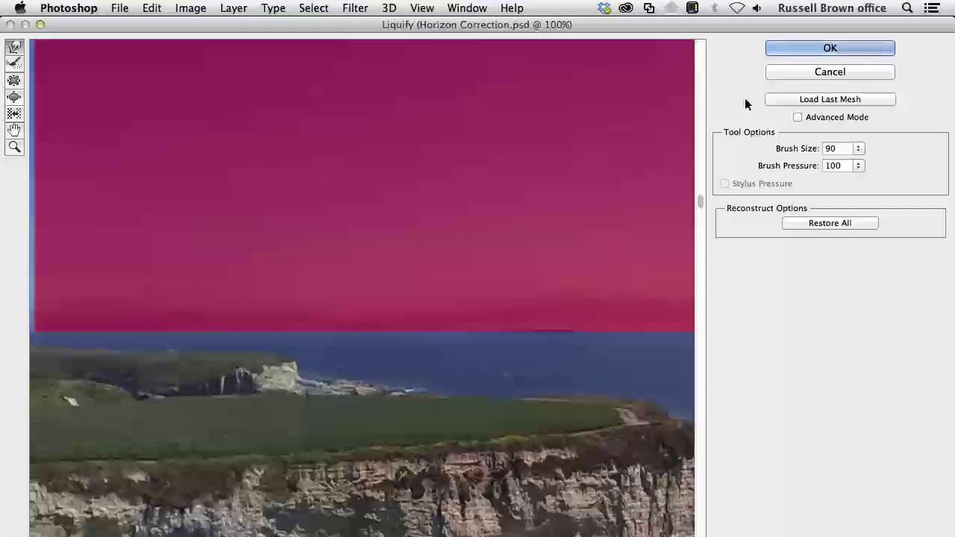
- Commit the sea warp, then zoom out and pan to inspect the horizon
click(815, 48)
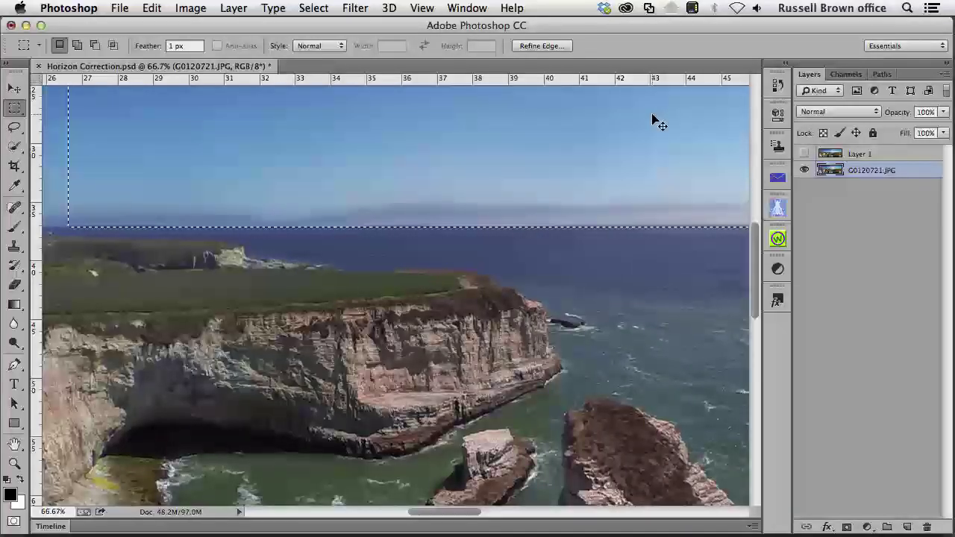
key(super+h)
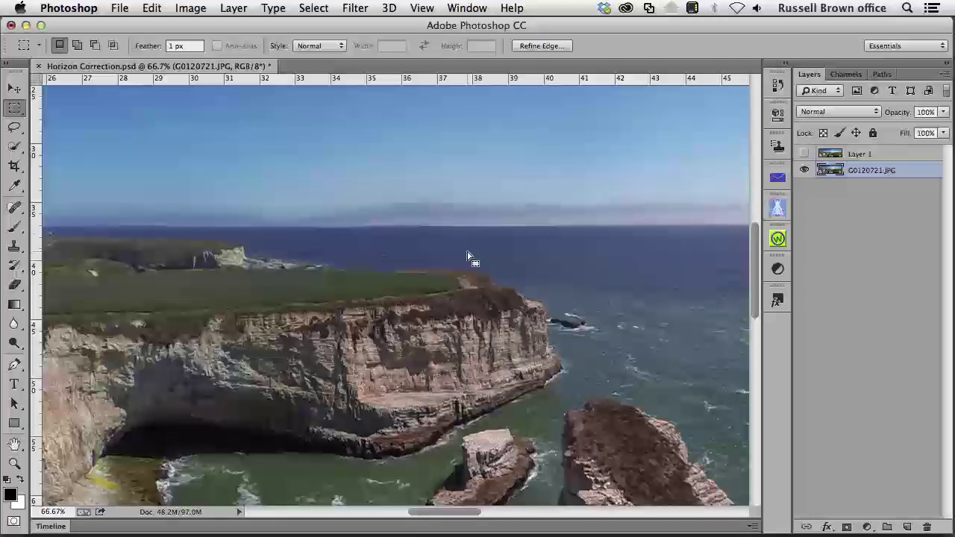
alt+super+click(467, 229)
alt+super+click(465, 229)
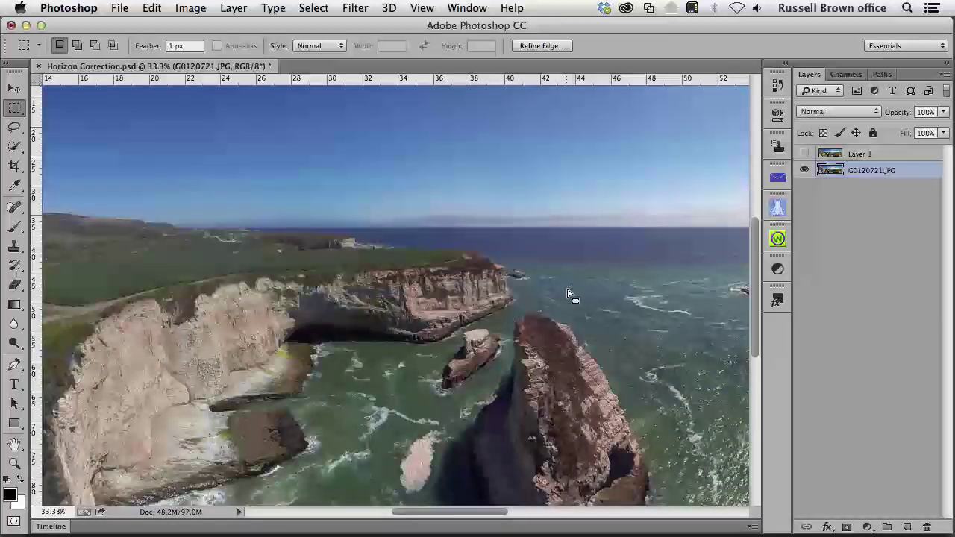
drag(522, 291, 451, 297)
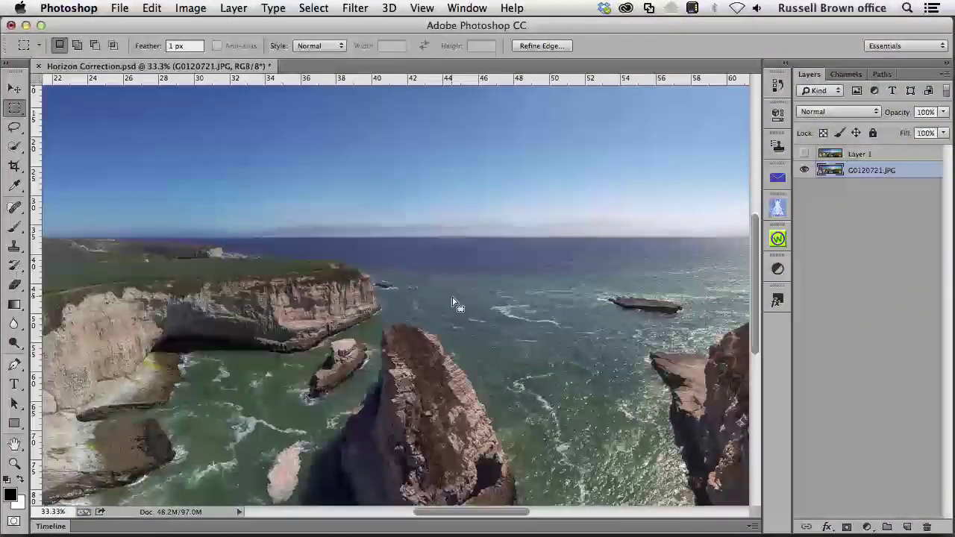
- Clear the selection and zoom out to view the whole straightened panorama
key(shift+super+d)
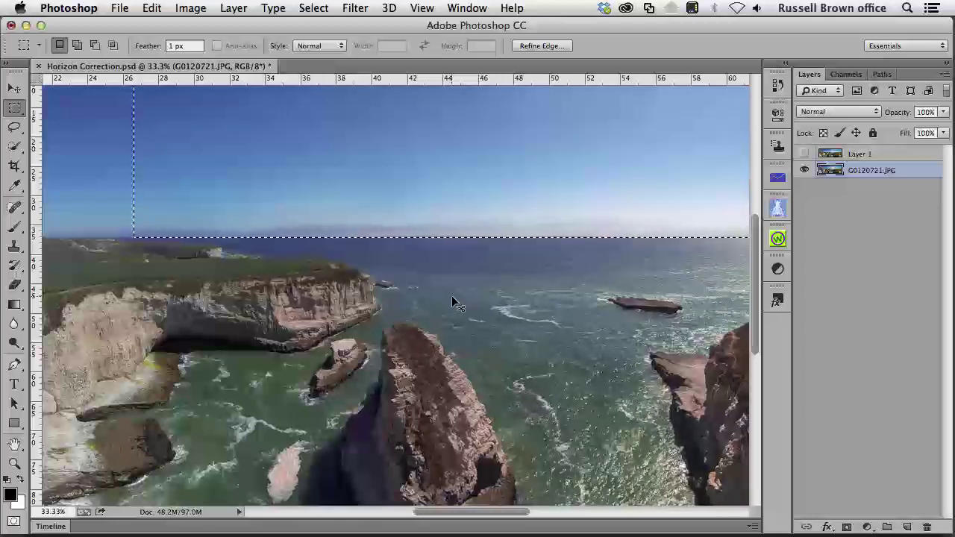
key(super+d)
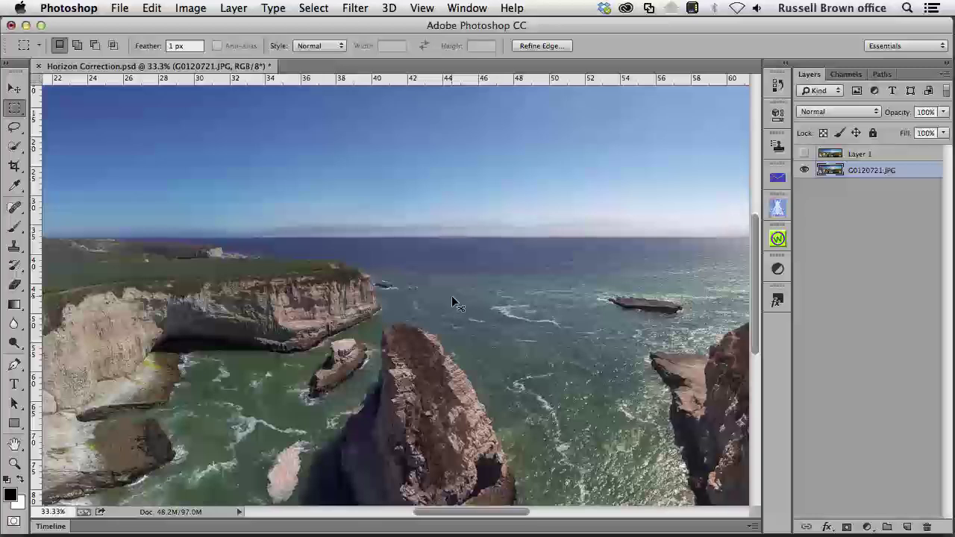
key(super+minus)
key(super+minus)
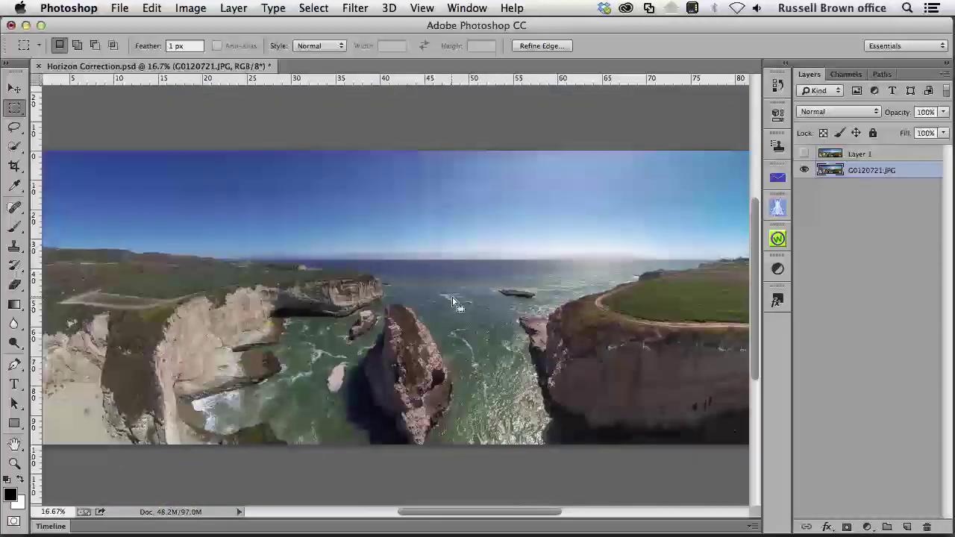